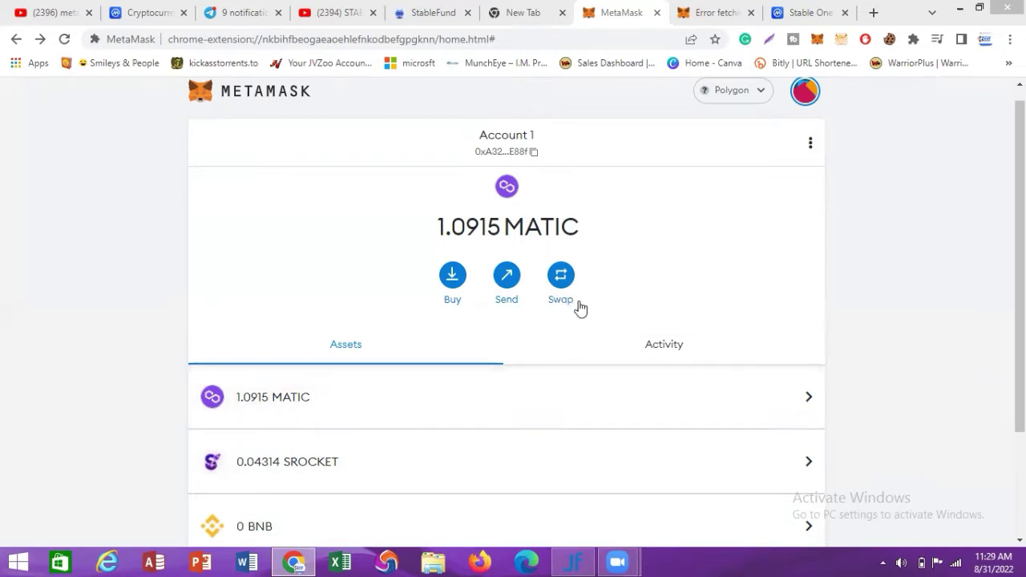
# Set up a MetaMask swap from SROCKET to MATIC, leaving the amount empty
pyautogui.click(560, 276)
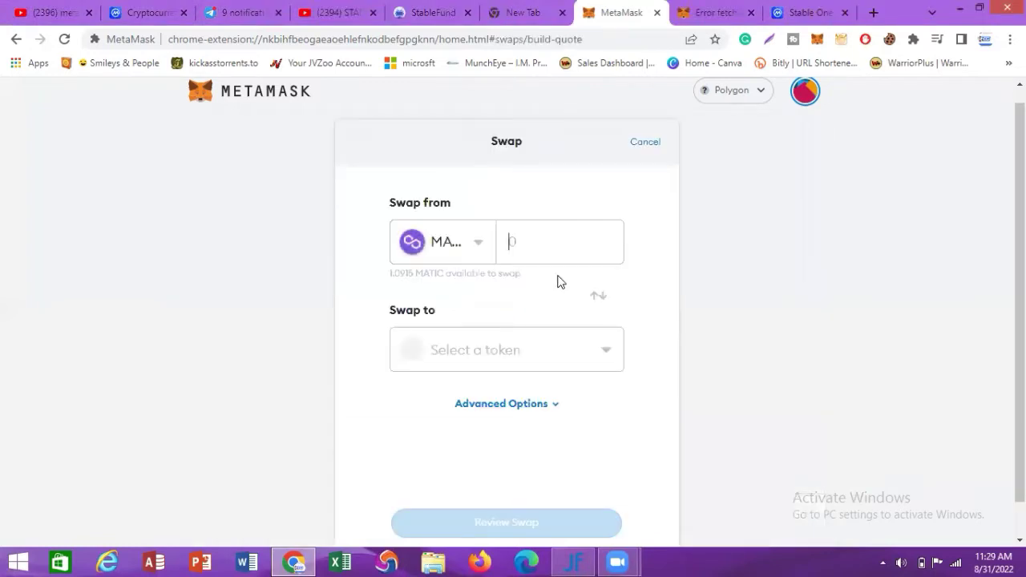
pyautogui.click(472, 260)
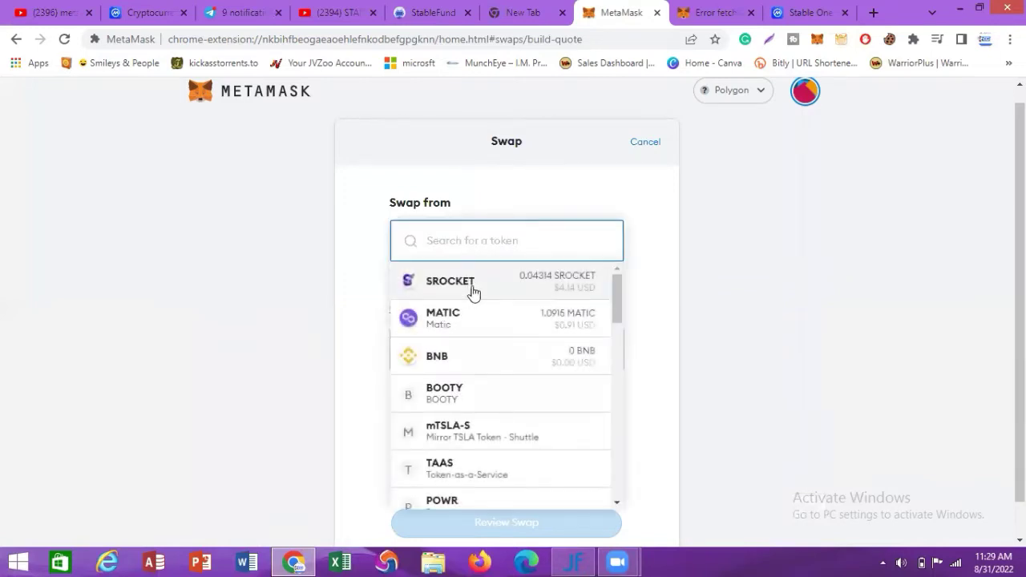
pyautogui.click(473, 289)
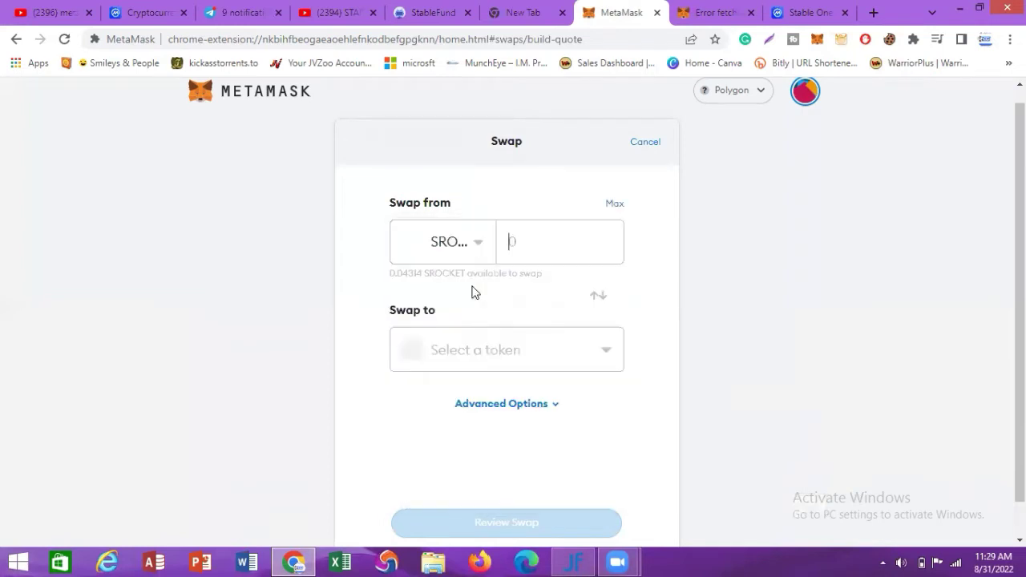
pyautogui.click(461, 357)
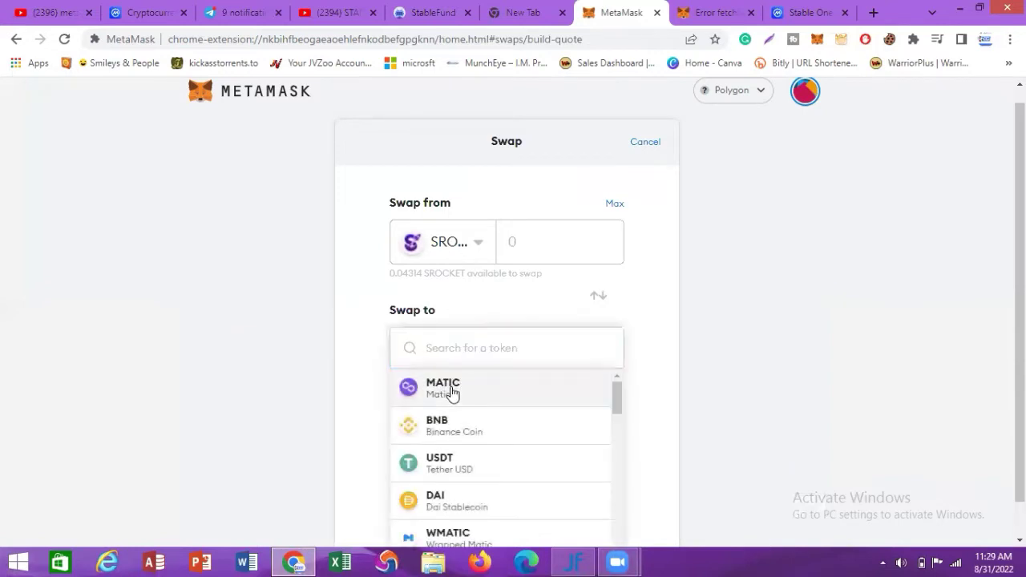
pyautogui.click(451, 391)
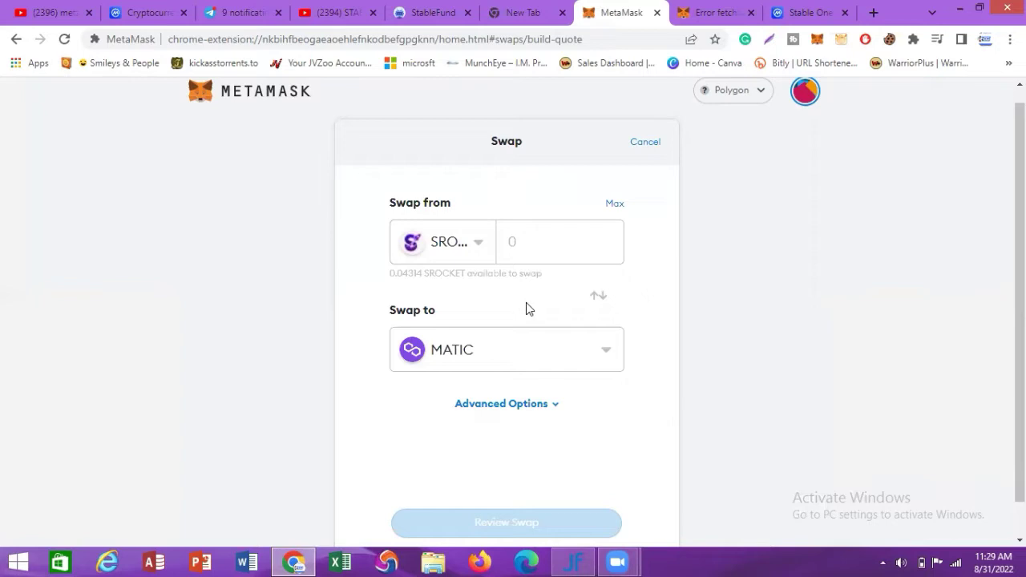
pyautogui.scroll(-1, 532, 312)
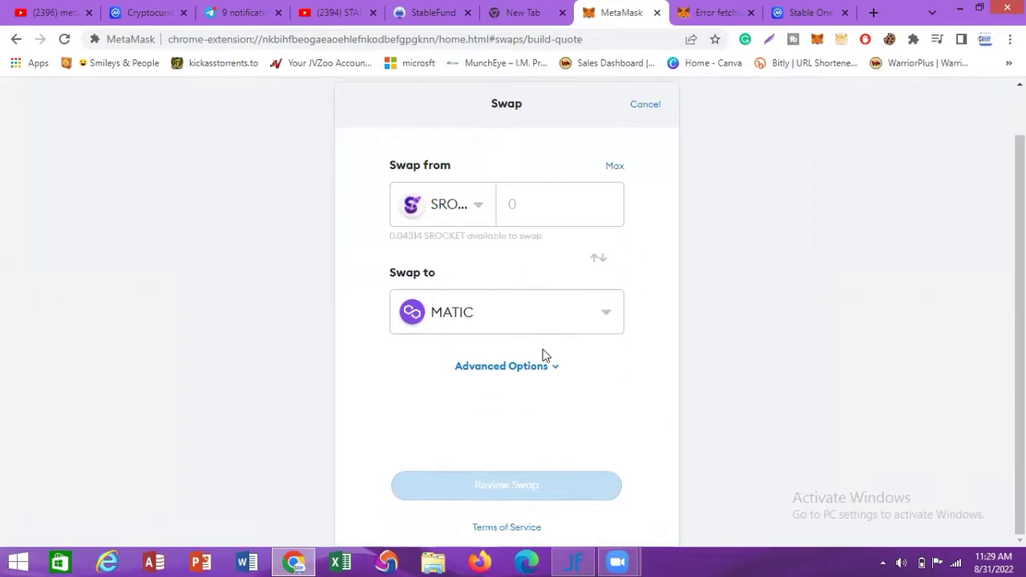
# Enter the maximum SROCKET balance, show the slippage settings, and request quotes for the MATIC swap
pyautogui.click(457, 213)
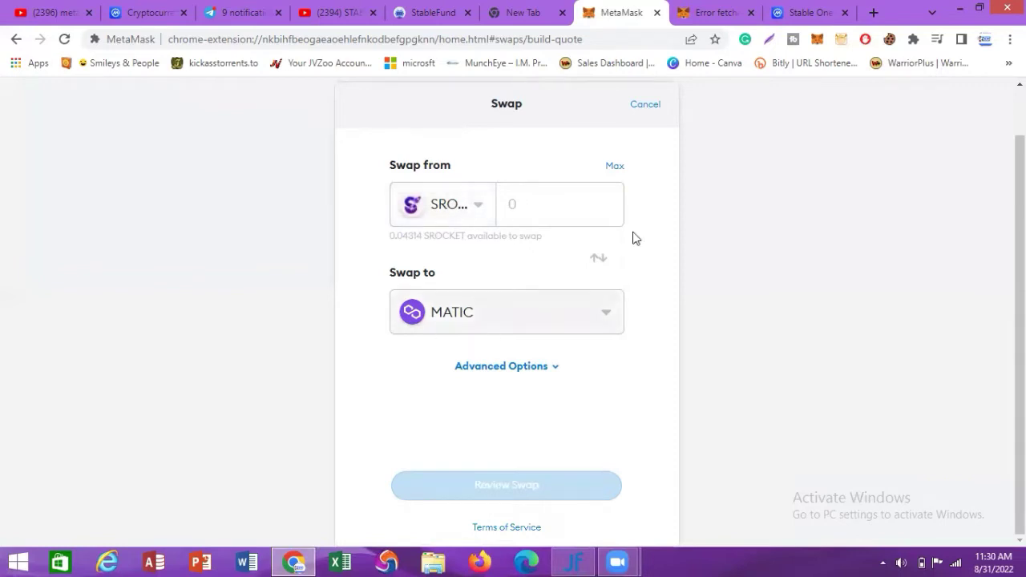
pyautogui.click(615, 167)
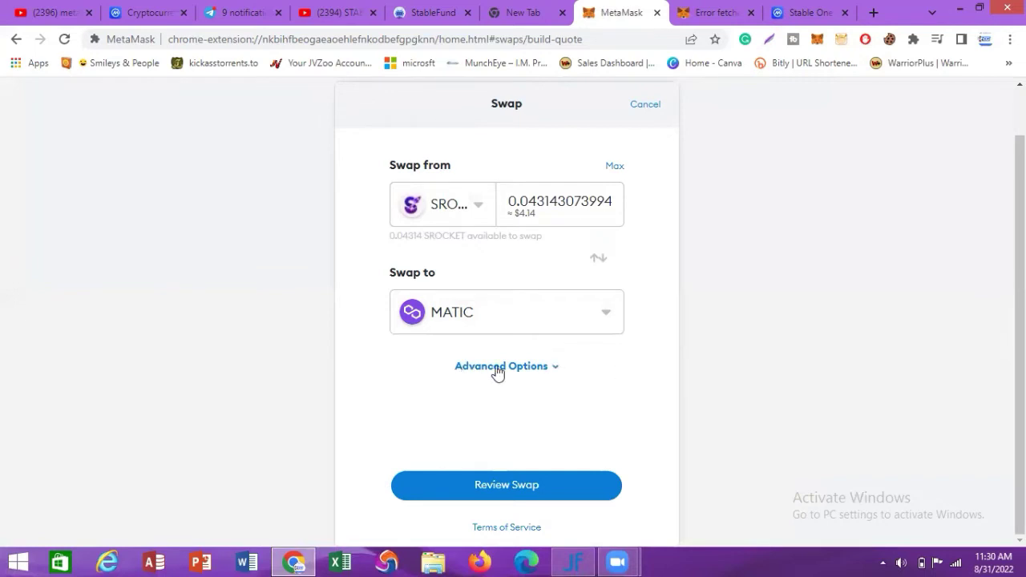
pyautogui.click(551, 367)
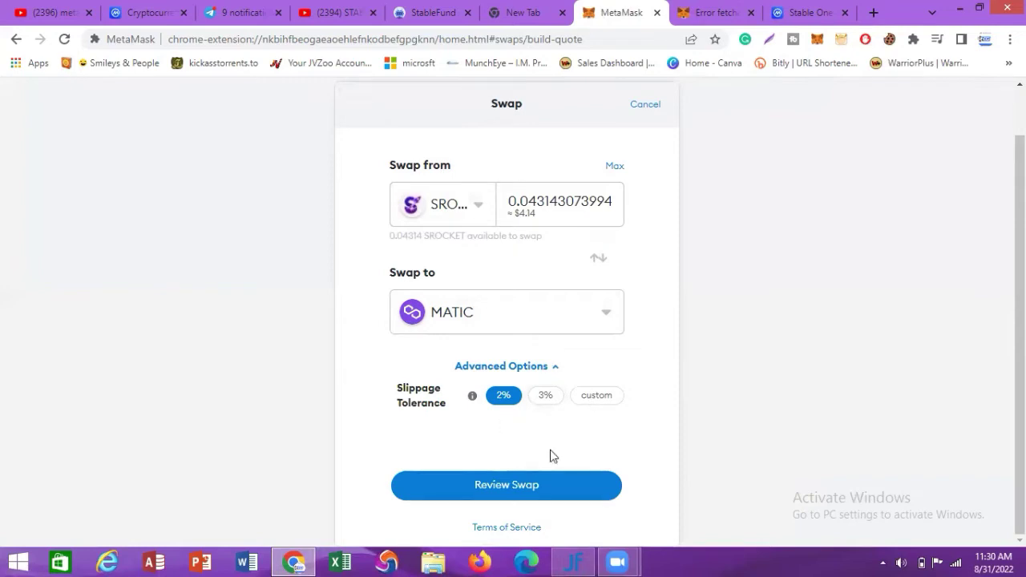
pyautogui.click(550, 481)
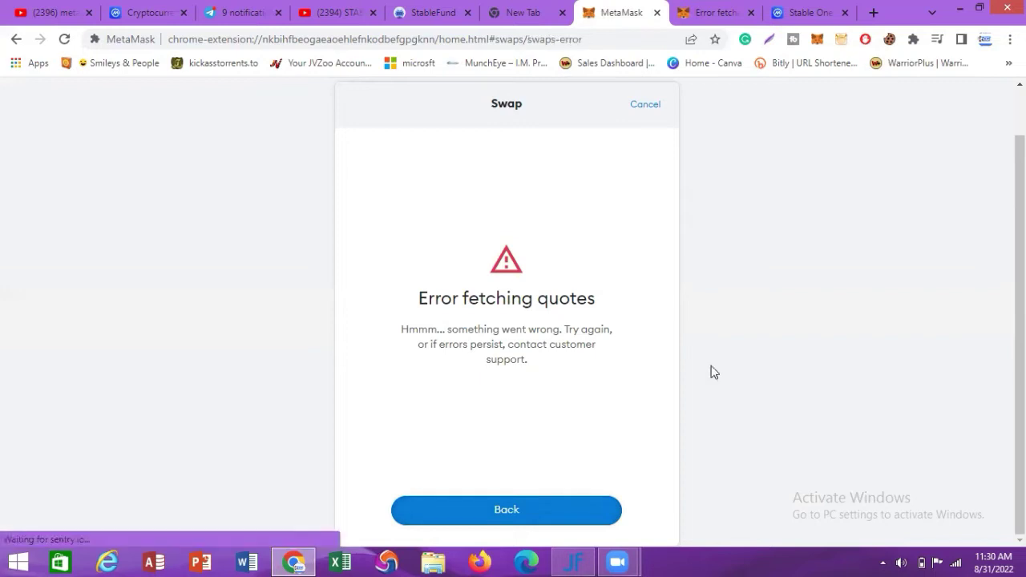
# Browse the YouTube error-fix results and the Error fetching quote article, then return to MetaMask
pyautogui.click(35, 14)
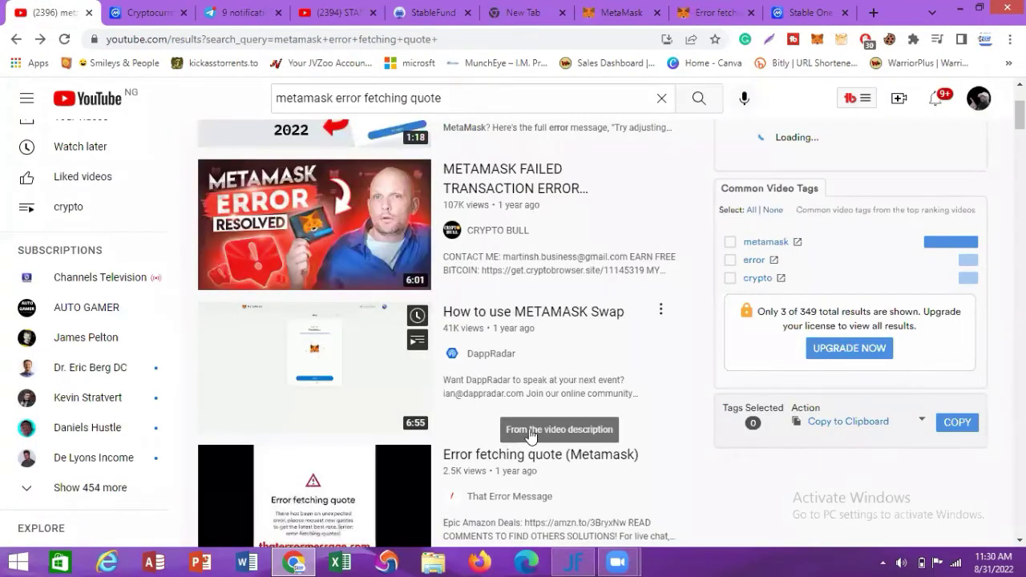
pyautogui.scroll(-3, 499, 242)
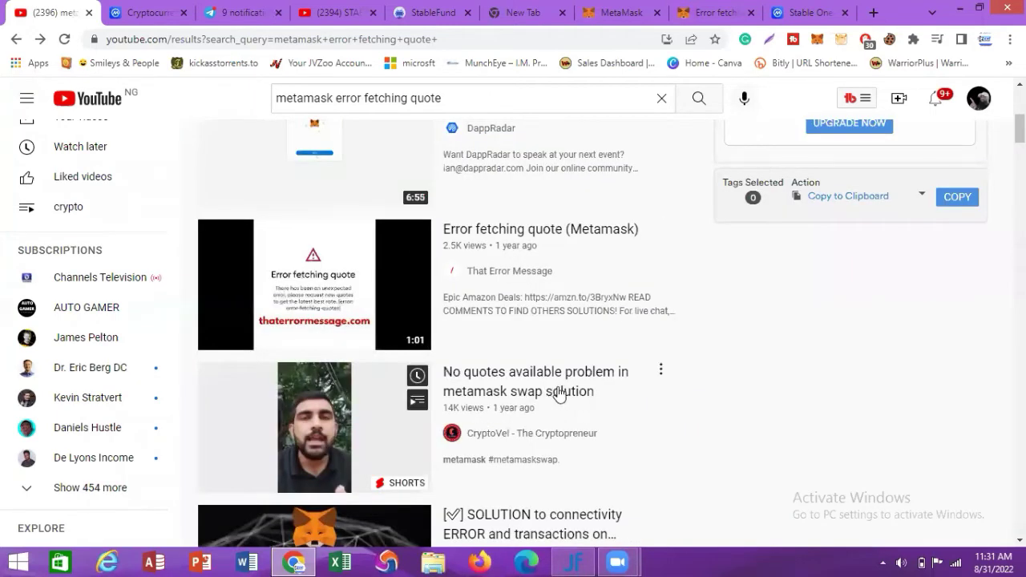
pyautogui.scroll(-1, 561, 393)
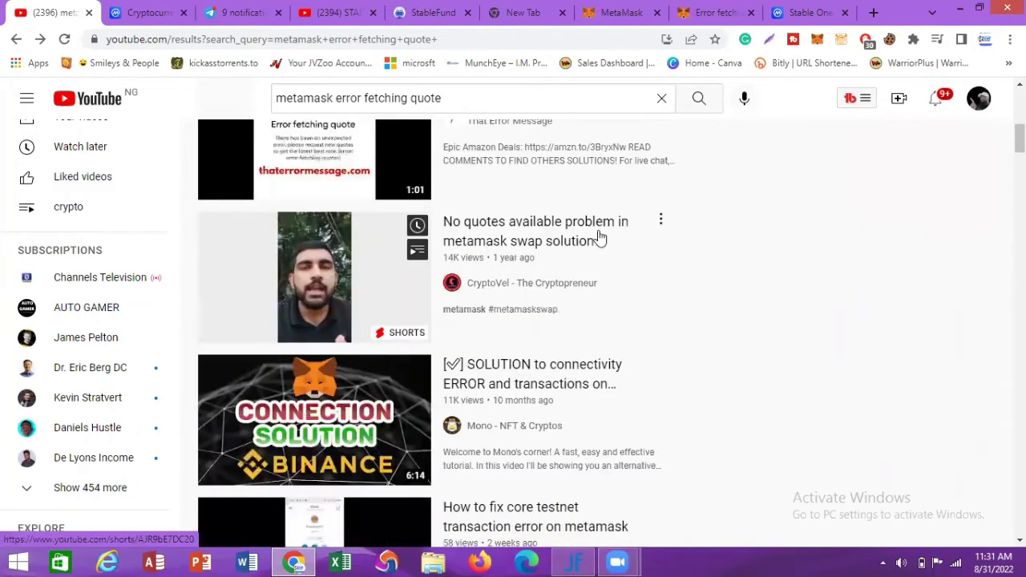
pyautogui.scroll(2, 597, 228)
pyautogui.scroll(3, 585, 207)
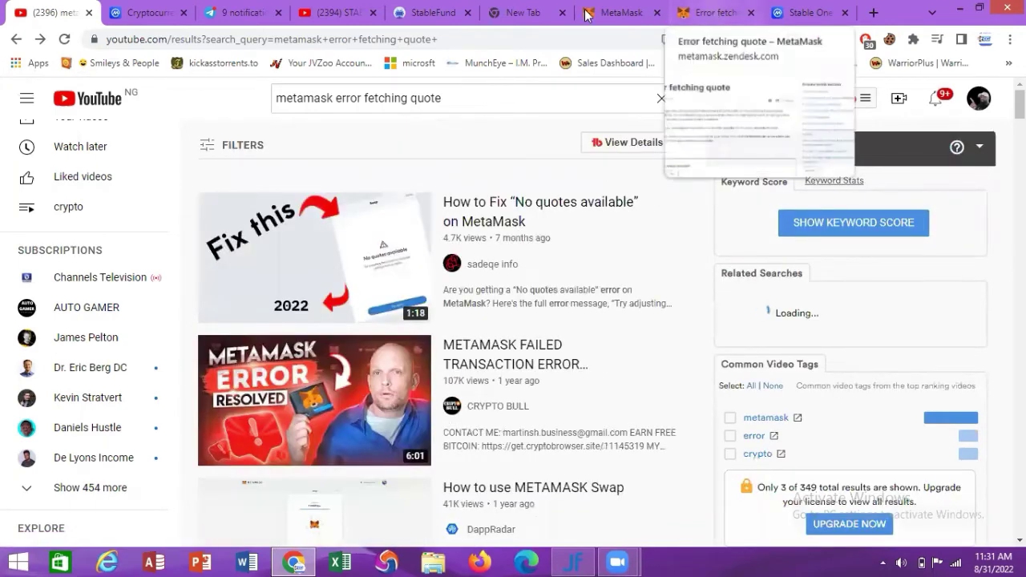
pyautogui.click(711, 13)
pyautogui.hotkey('ctrl', 'shift', 'Tab')
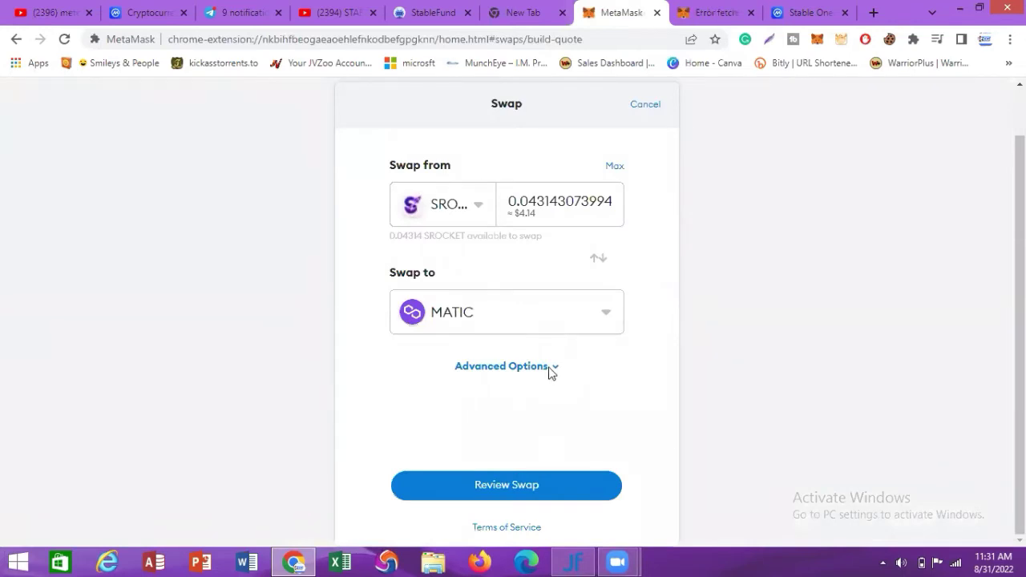
# Retry fetching swap quotes with a custom slippage tolerance of 4
pyautogui.click(550, 370)
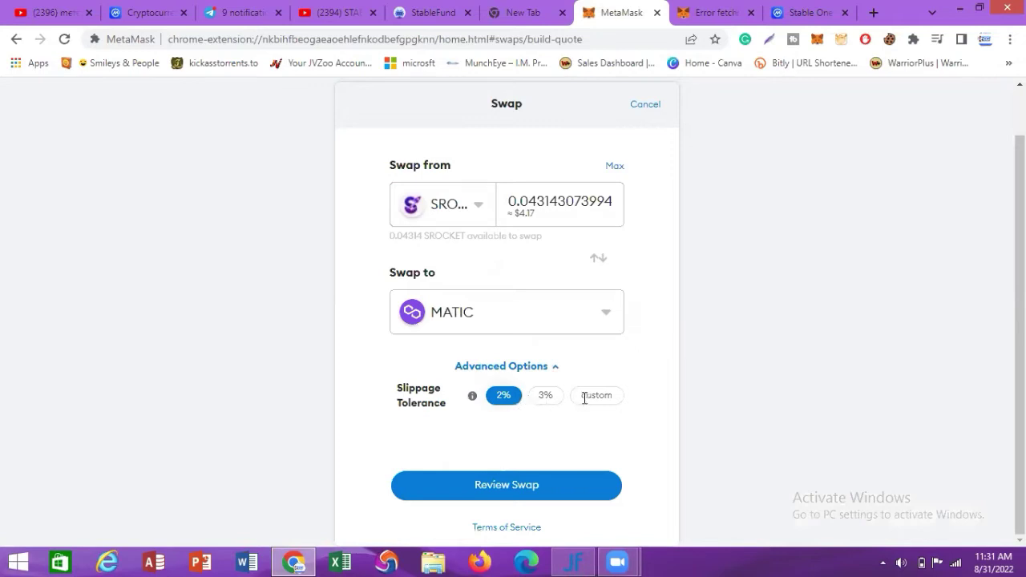
pyautogui.click(584, 396)
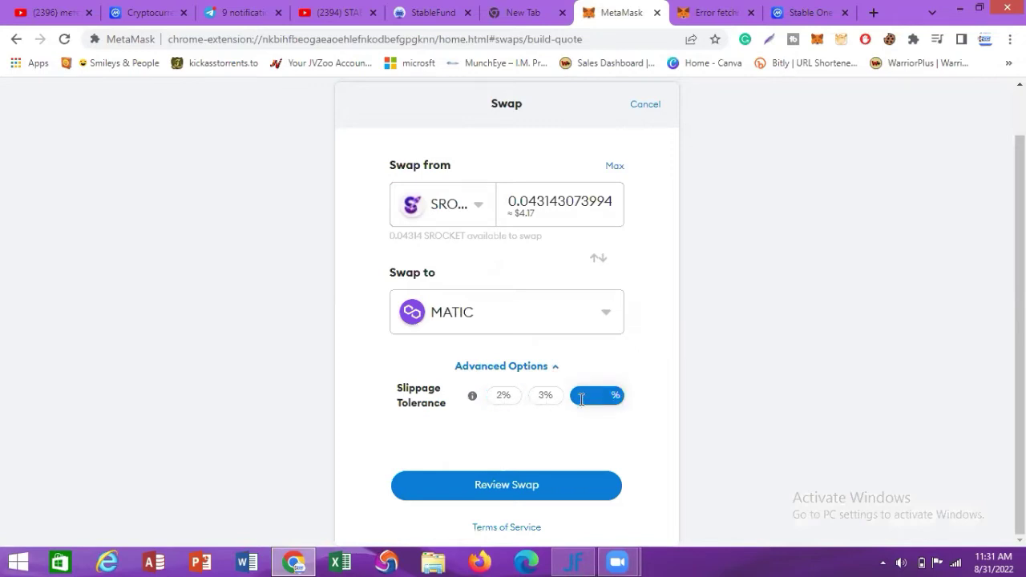
pyautogui.write('4')
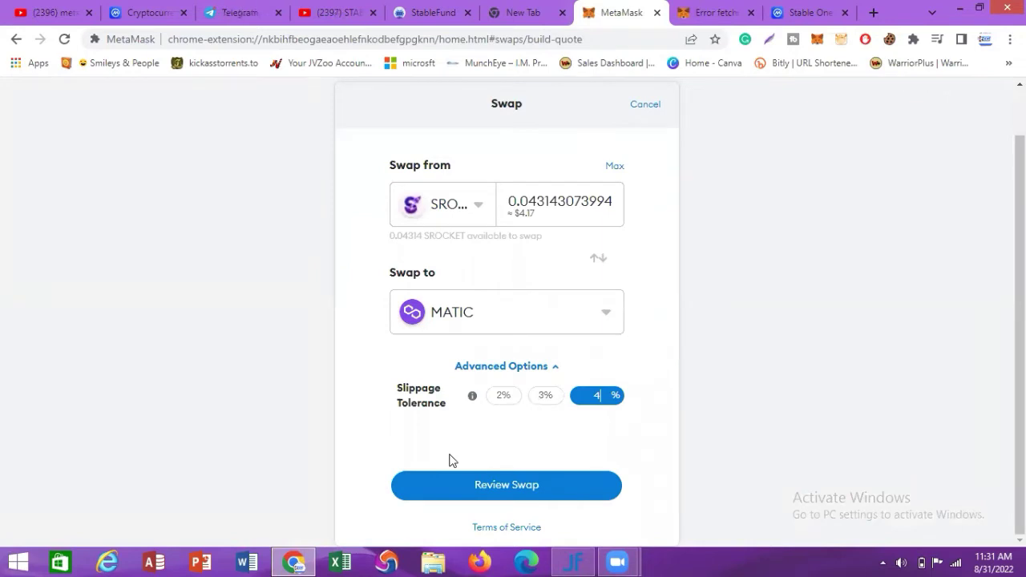
pyautogui.press('Return')
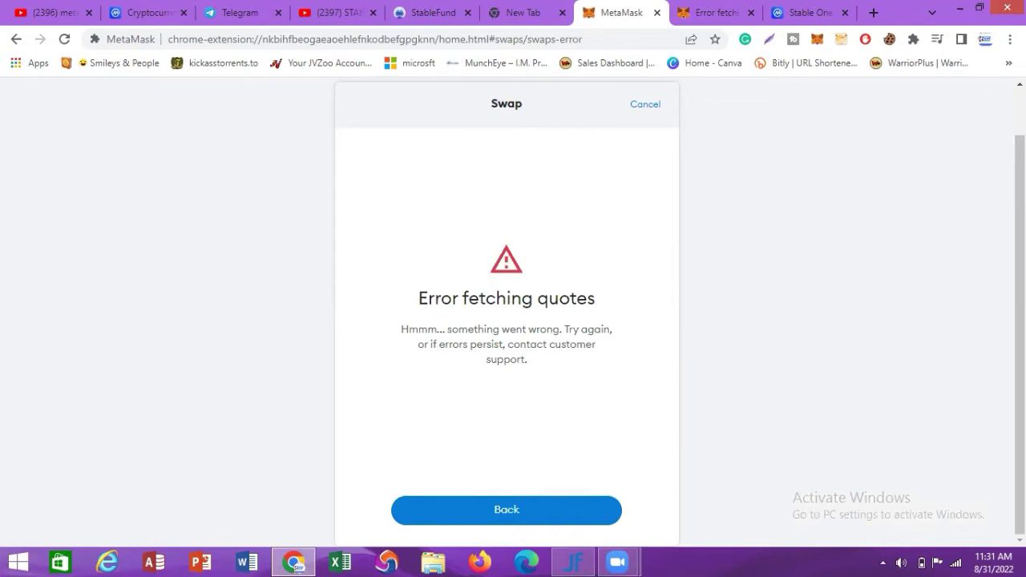
# Go from the Token Swaps help page back to the MetaMask Support home page
pyautogui.click(688, 14)
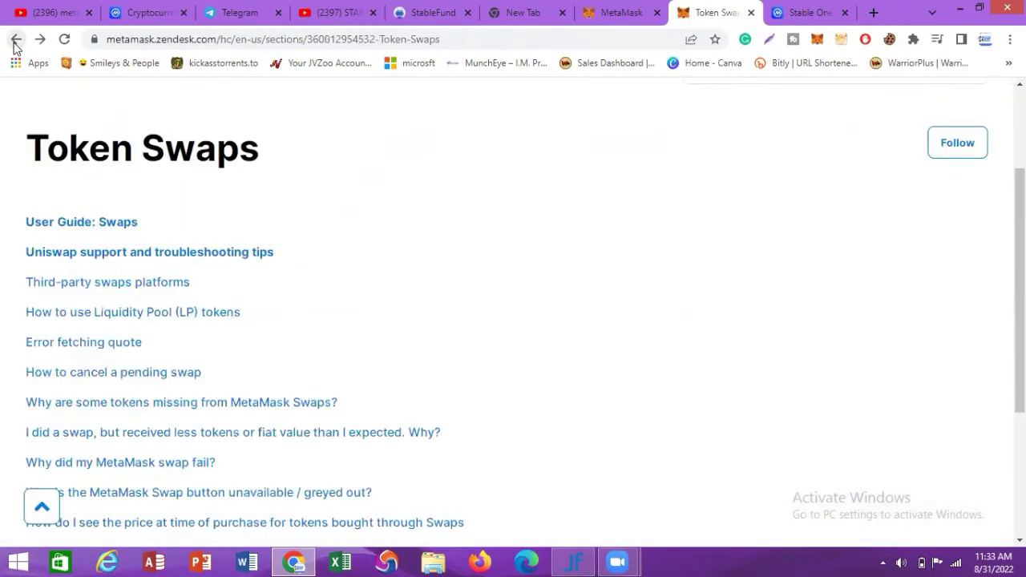
pyautogui.click(16, 40)
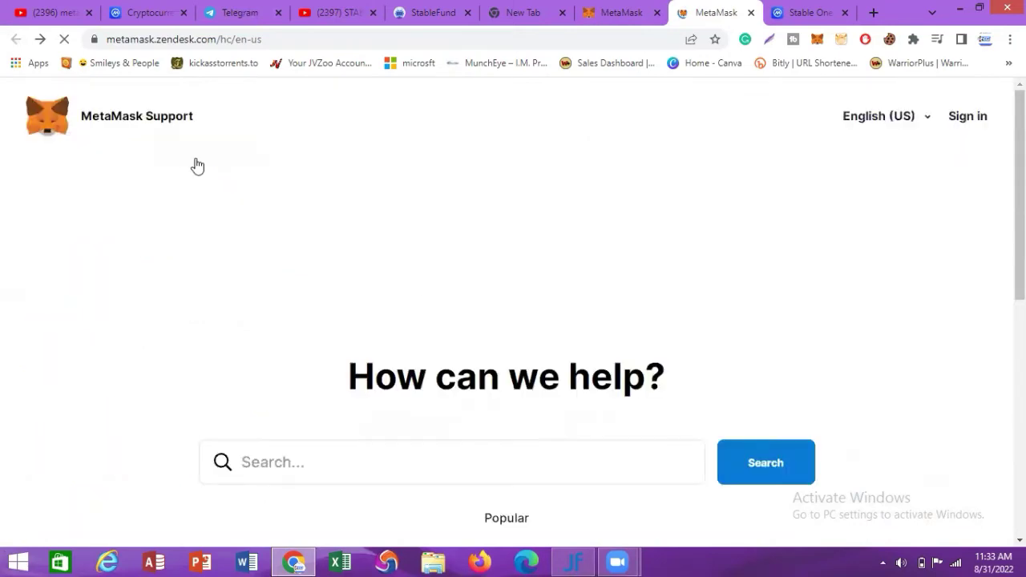
pyautogui.scroll(5, 444, 306)
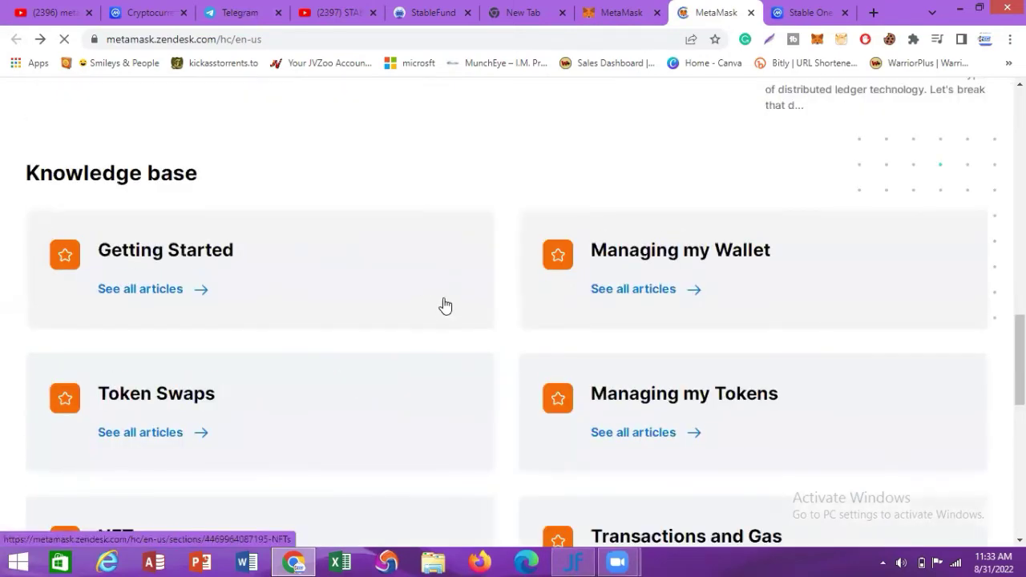
pyautogui.scroll(5, 445, 305)
pyautogui.scroll(2, 445, 305)
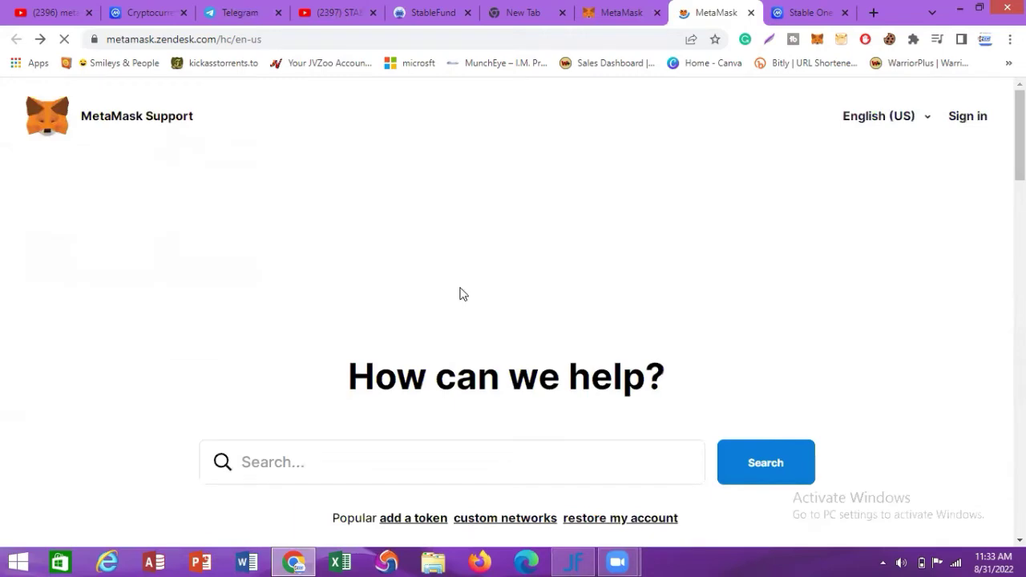
pyautogui.scroll(-5, 460, 295)
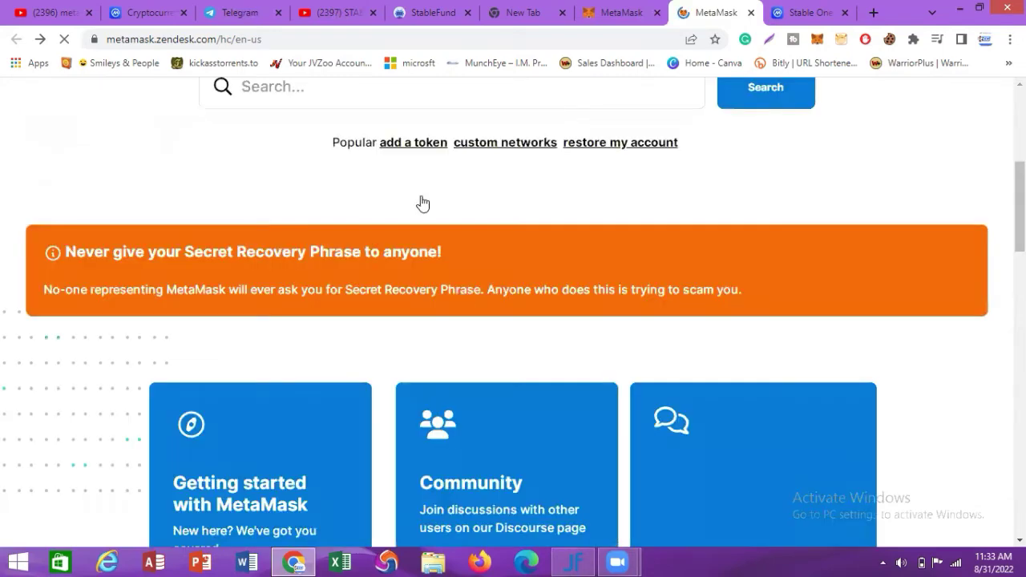
pyautogui.scroll(-4, 422, 202)
pyautogui.scroll(-4, 405, 184)
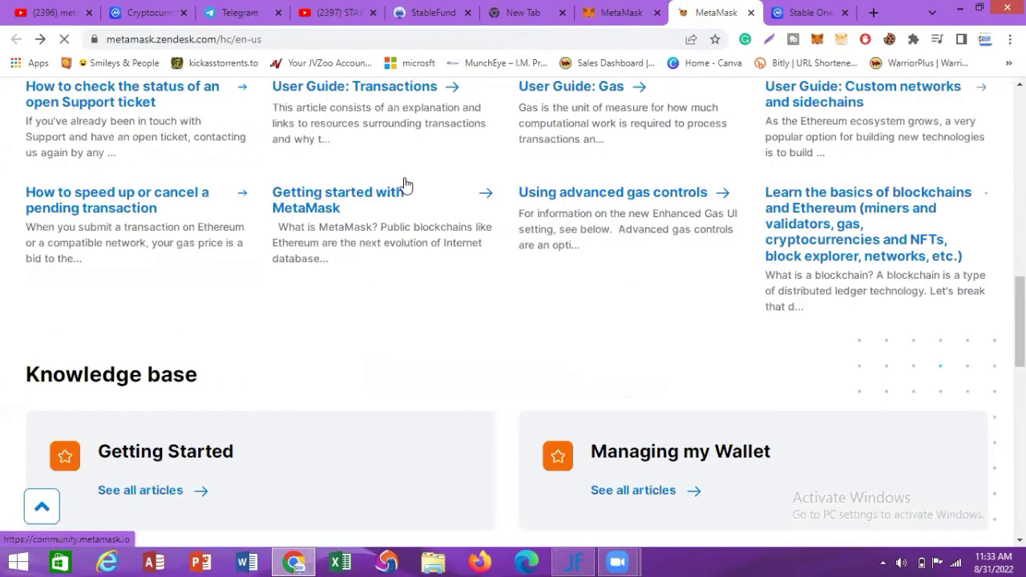
pyautogui.scroll(-4, 404, 184)
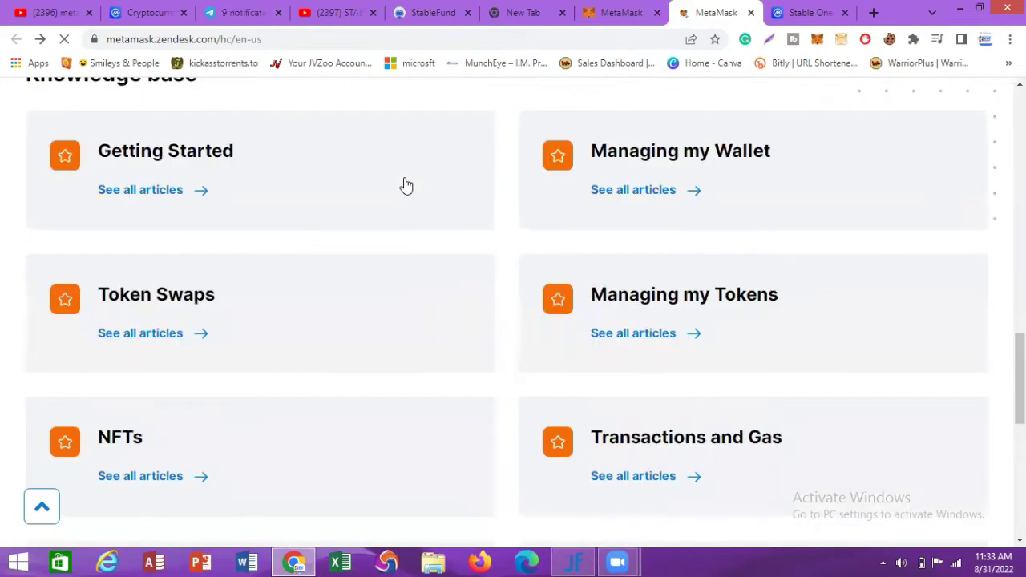
# Open the Token Swaps section and its 'Error fetching quote' article
pyautogui.click(166, 307)
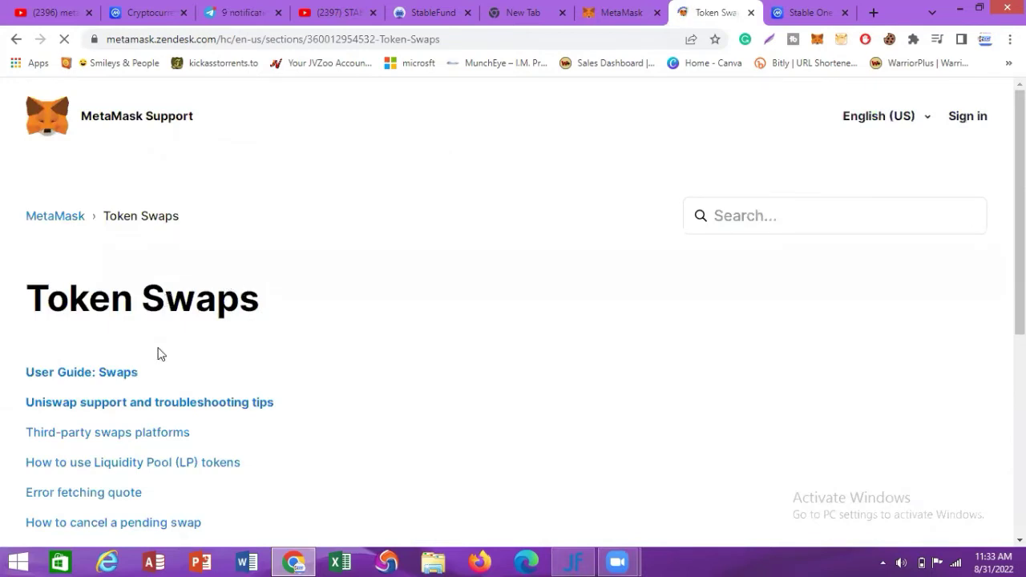
pyautogui.scroll(-2, 158, 353)
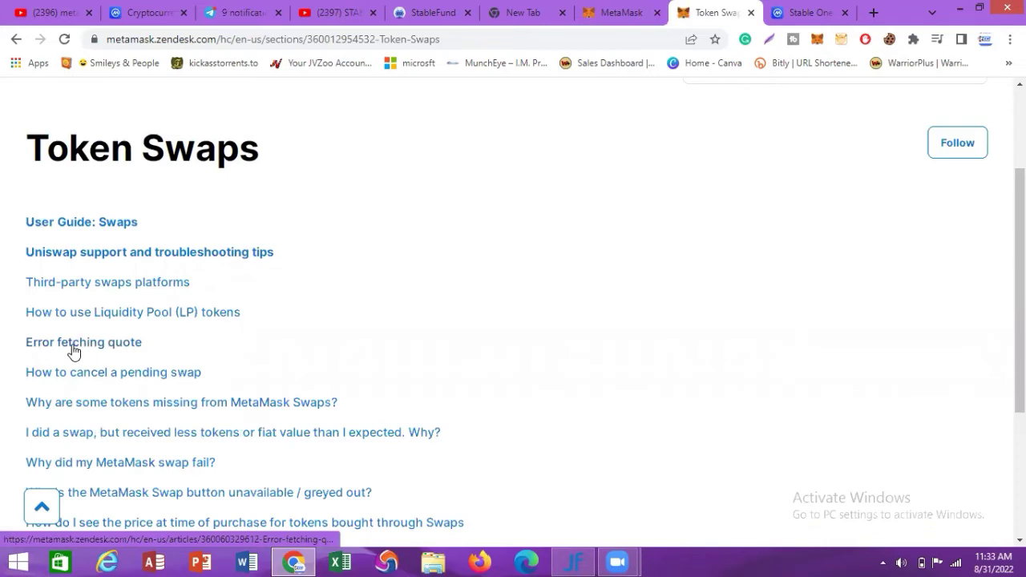
pyautogui.click(73, 350)
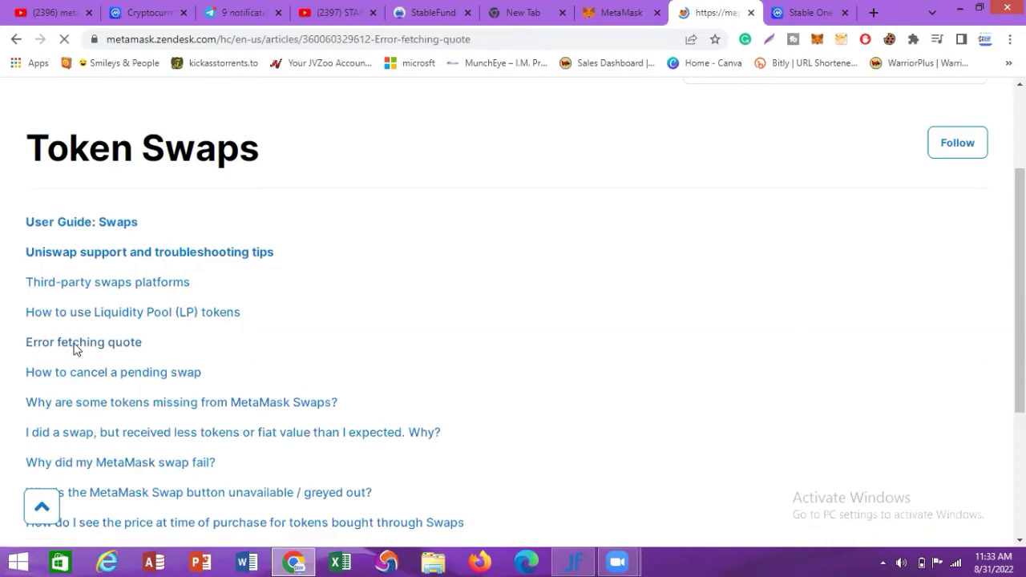
pyautogui.scroll(-3, 143, 300)
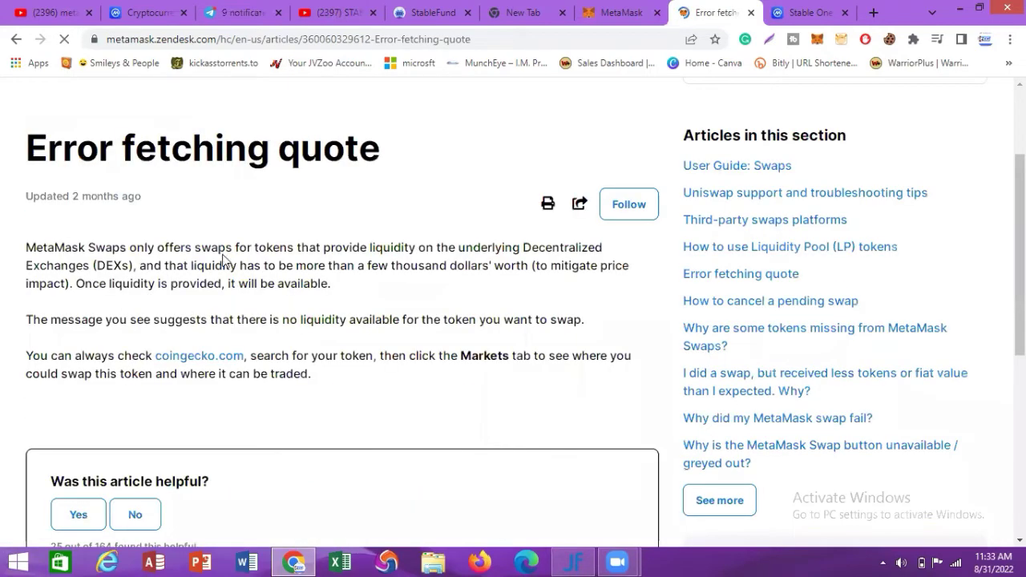
# View the wallet assets: 1.0915 MATIC, 0.04314 SROCKET and 0 BNB
pyautogui.scroll(2, 210, 234)
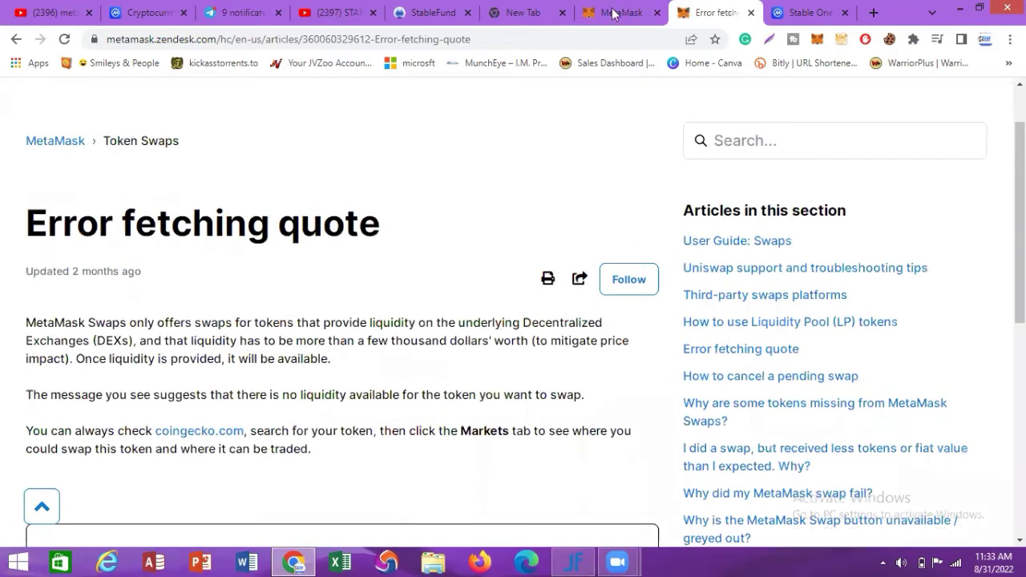
pyautogui.click(616, 12)
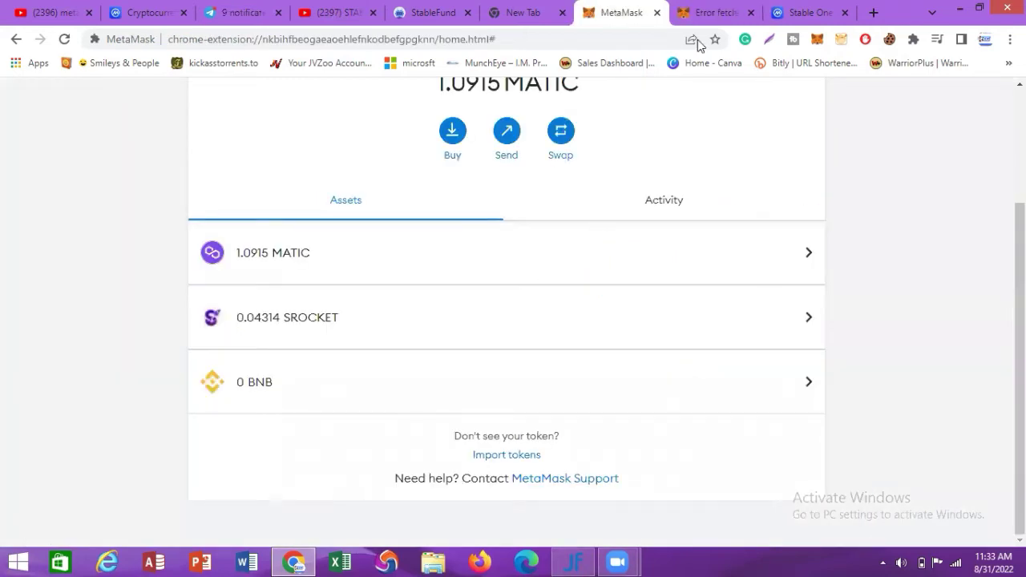
pyautogui.hotkey('ctrl', 'Tab')
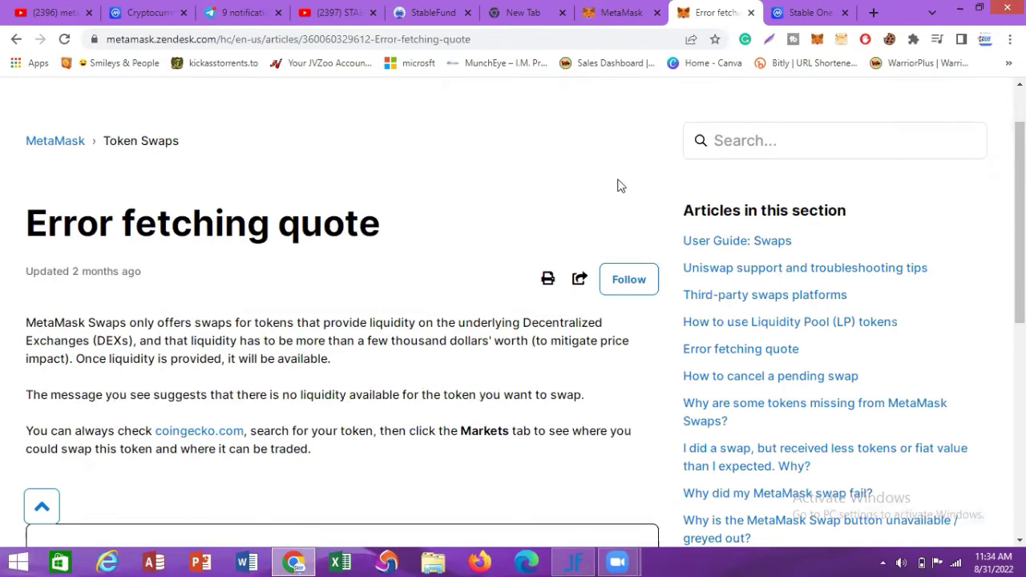
pyautogui.click(621, 6)
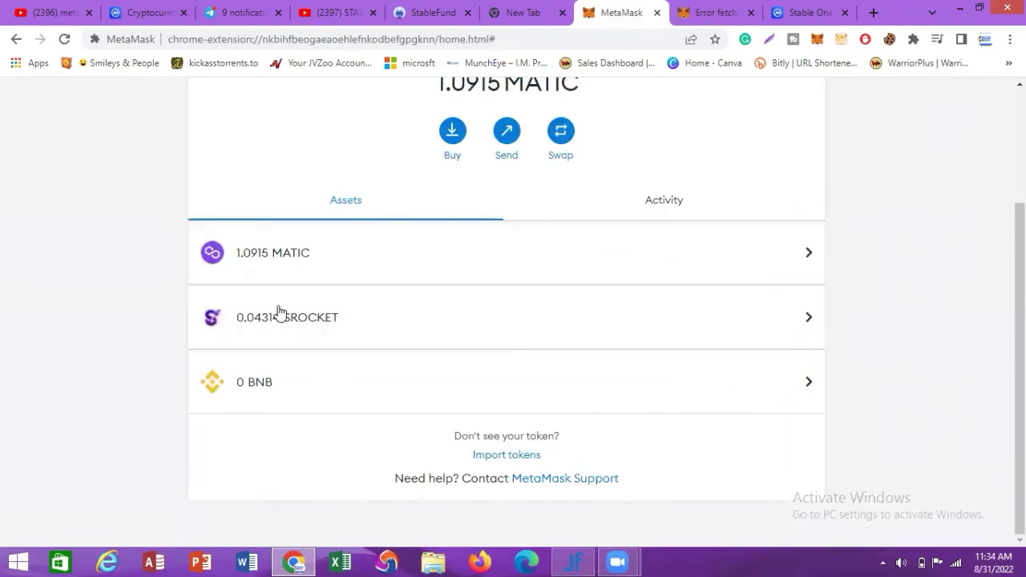
pyautogui.moveTo(289, 330)
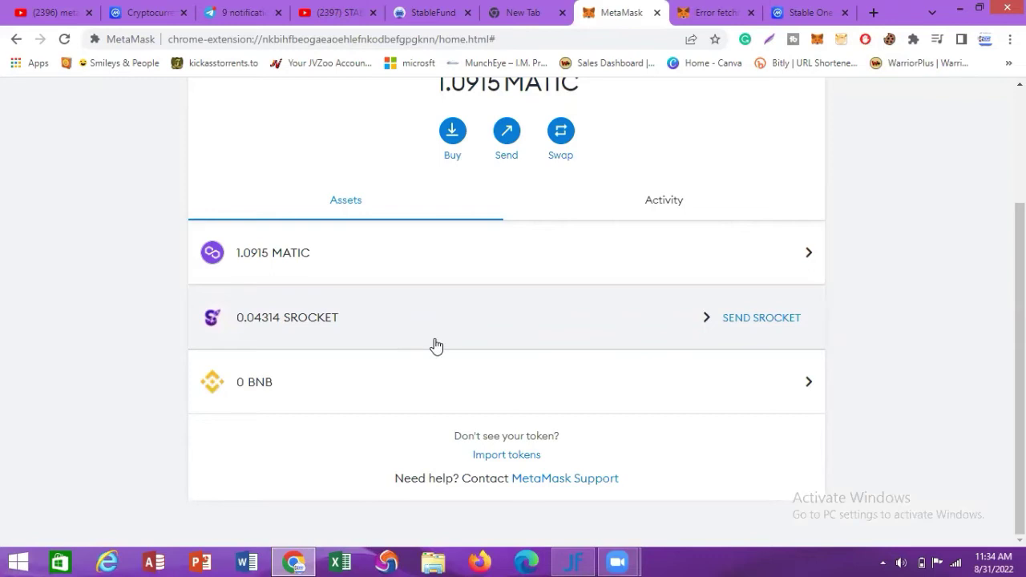
# Reread the 'Error fetching quote' article's advice to check coingecko.com's Markets tab
pyautogui.click(714, 13)
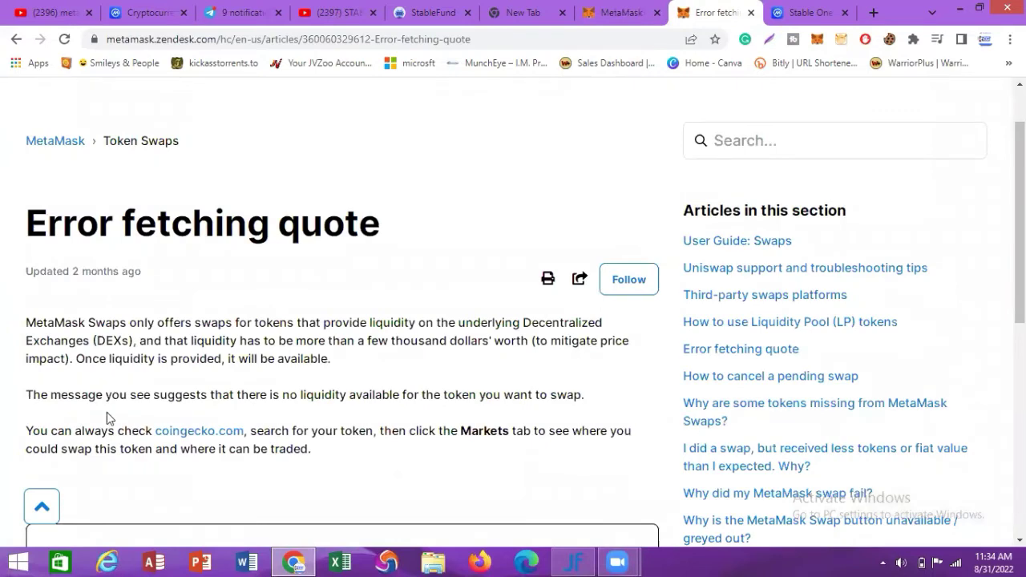
pyautogui.scroll(-1, 111, 415)
pyautogui.scroll(-1, 111, 415)
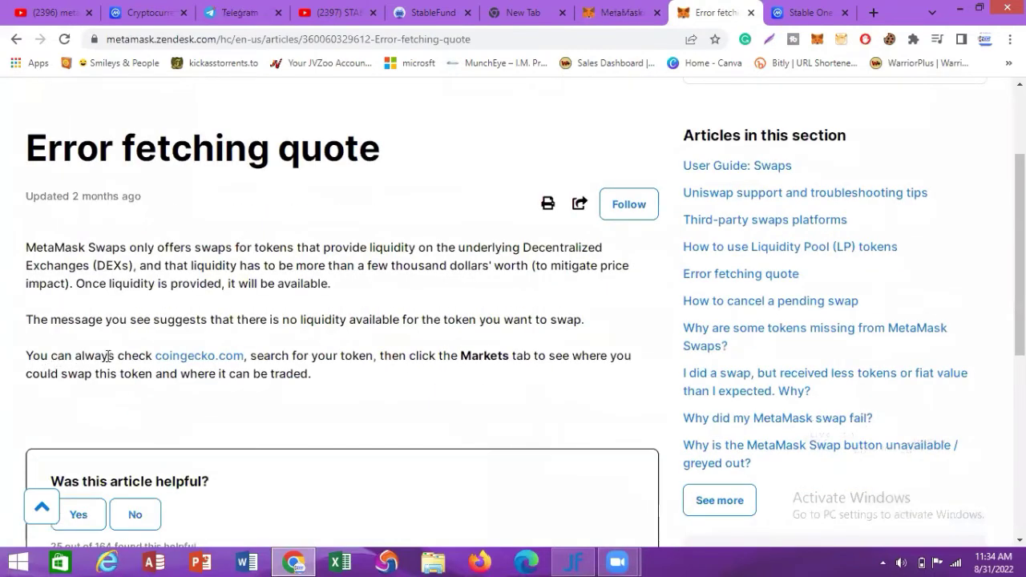